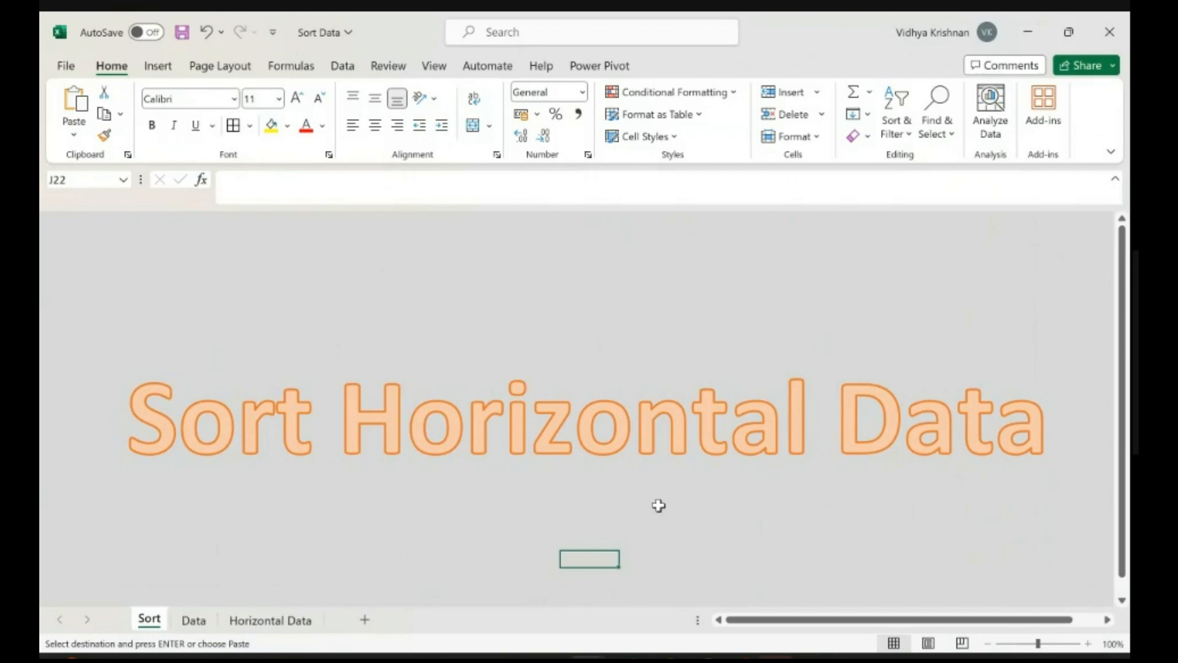
- Compare the vertical table on the Data sheet with the transposed table on the Horizontal Data sheet
click(279, 623)
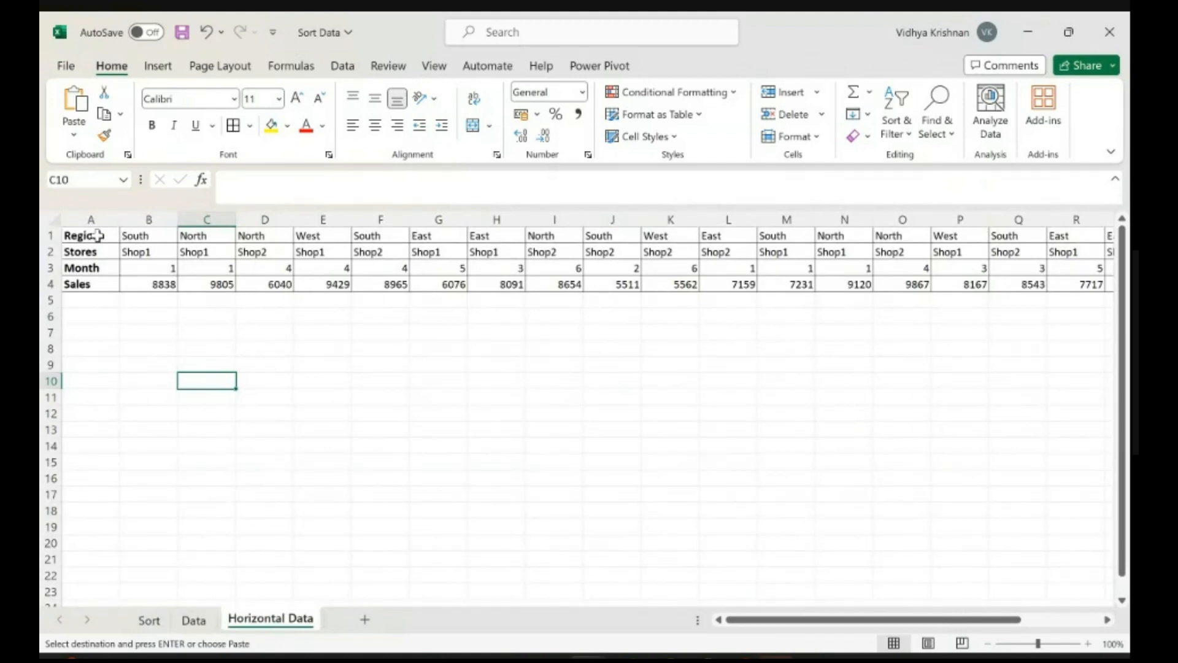
click(194, 620)
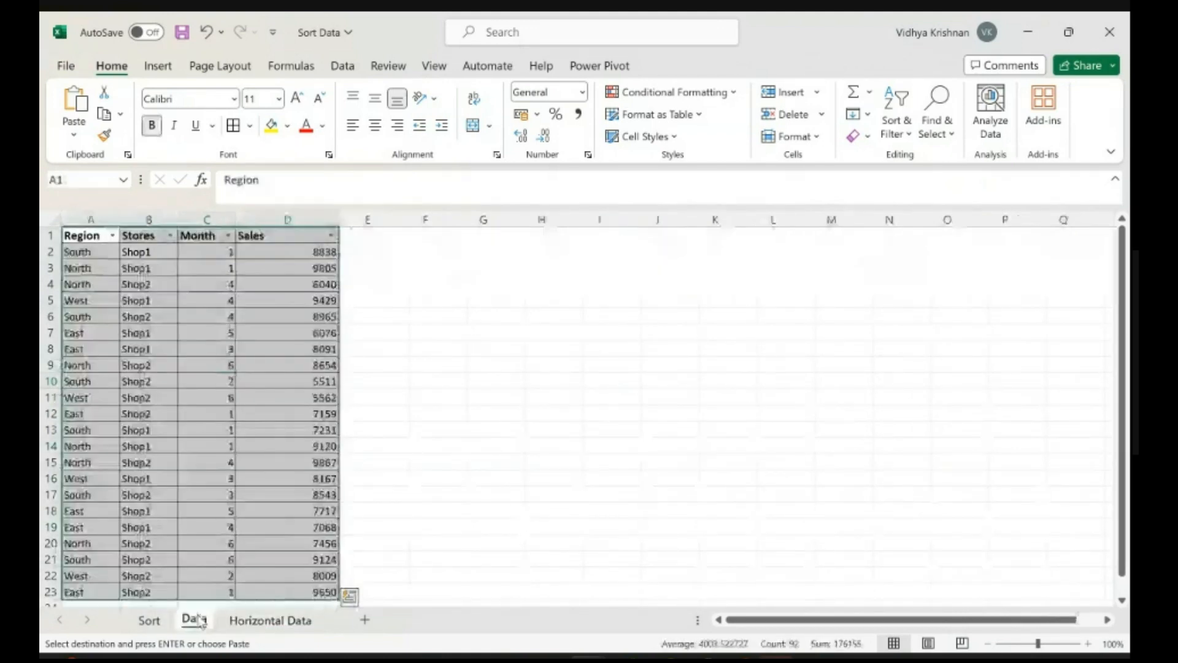
key(Escape)
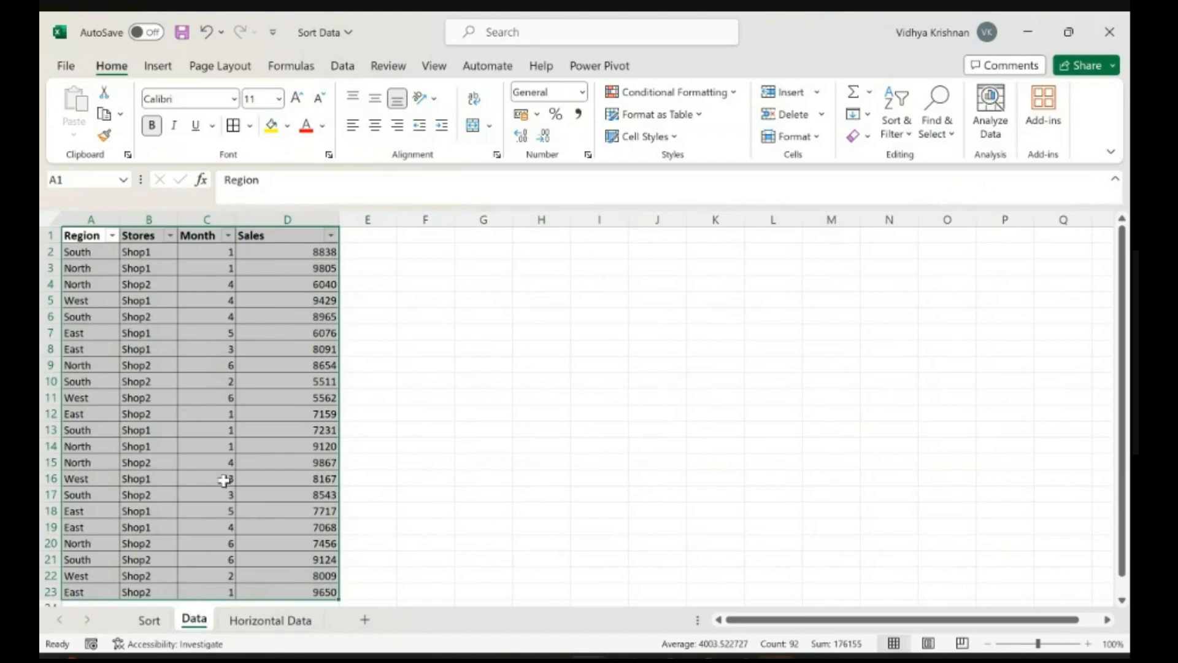
click(253, 617)
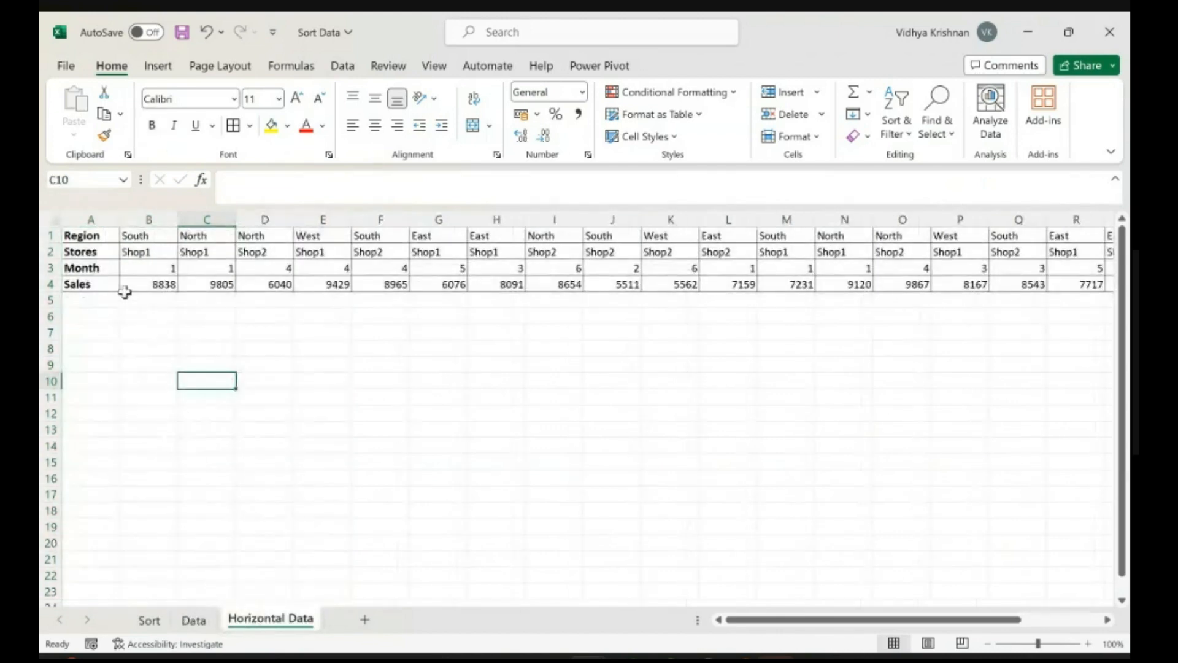
drag(108, 236, 102, 280)
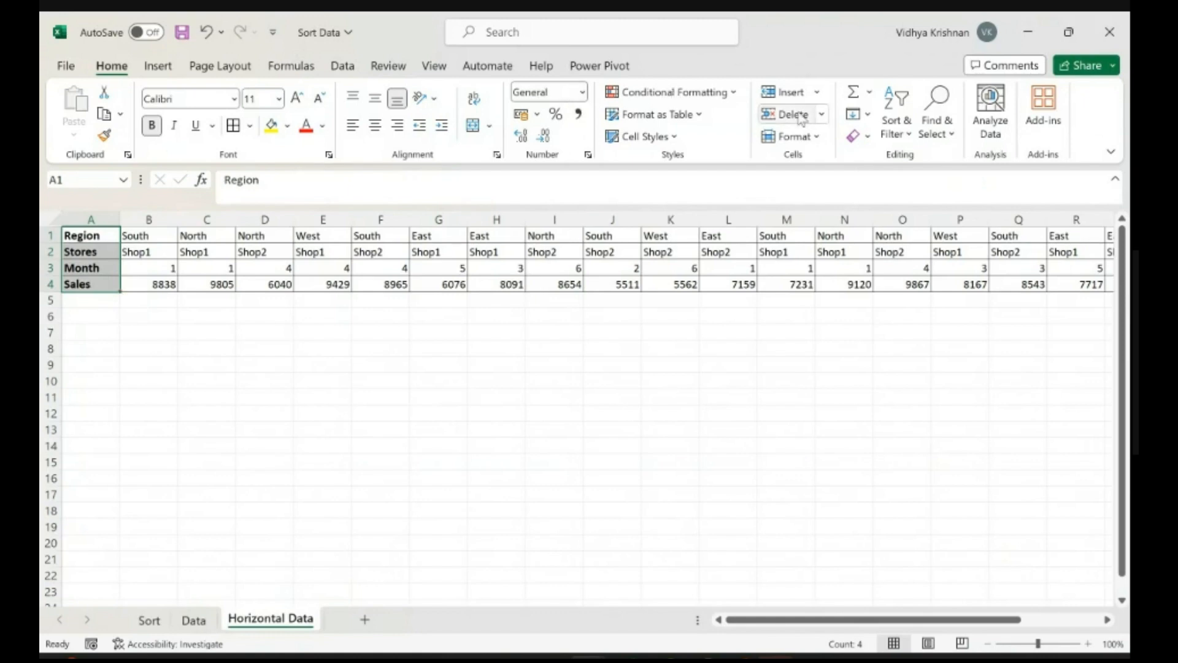
click(902, 128)
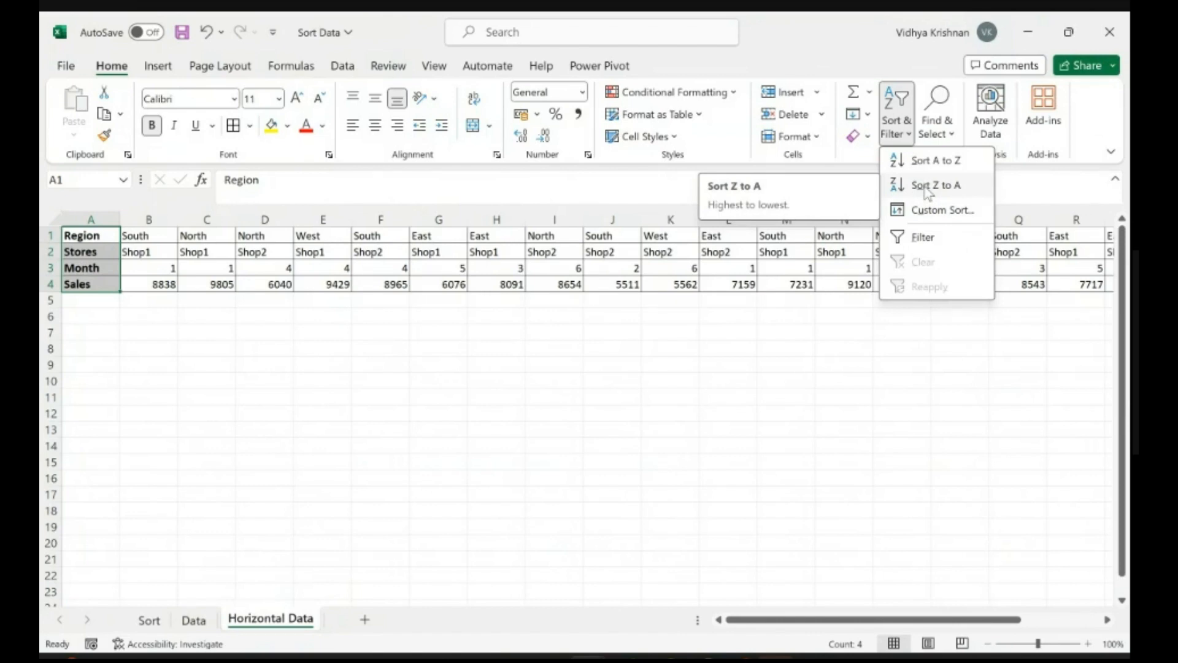
click(615, 365)
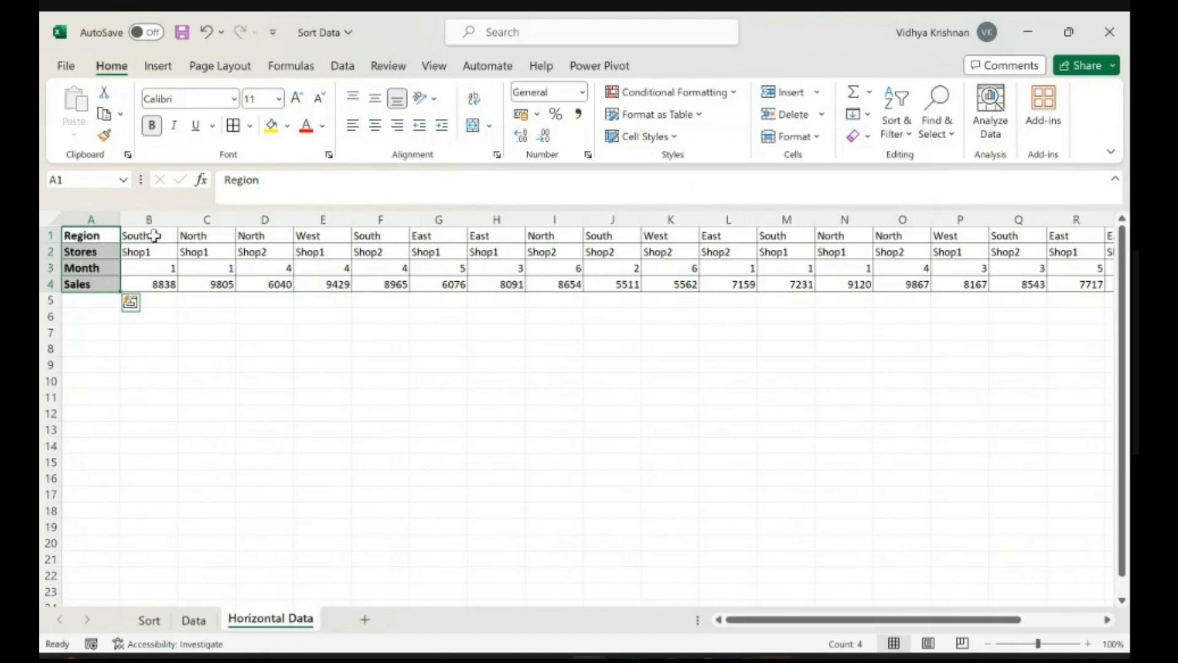
click(154, 235)
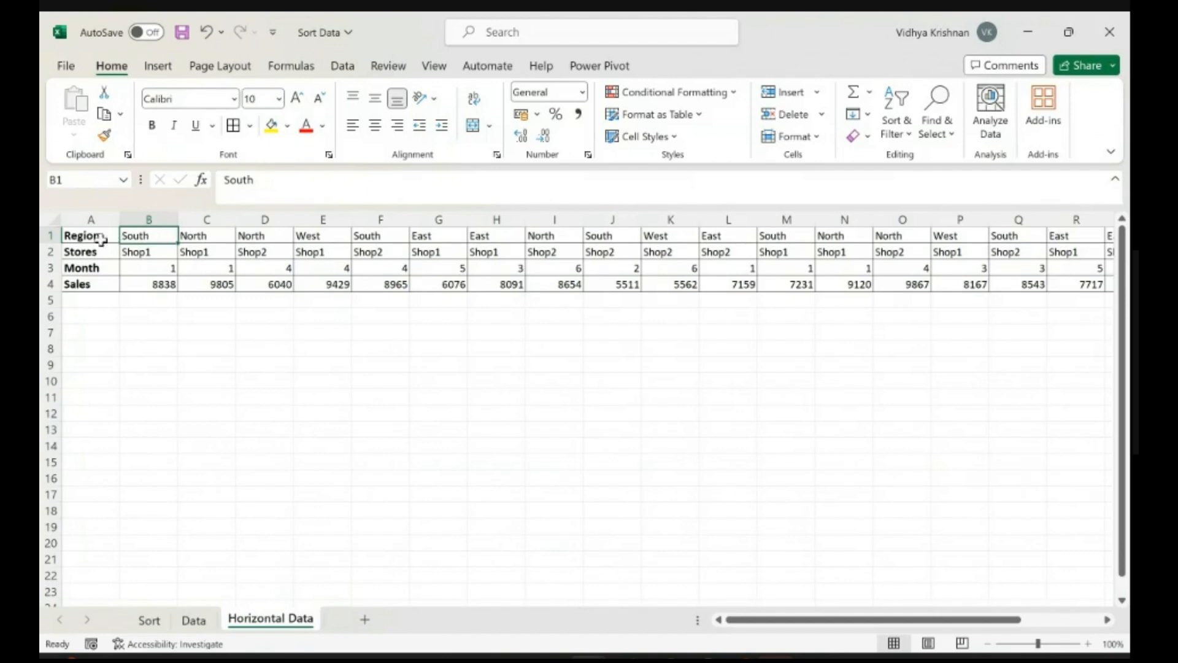
drag(84, 237, 91, 286)
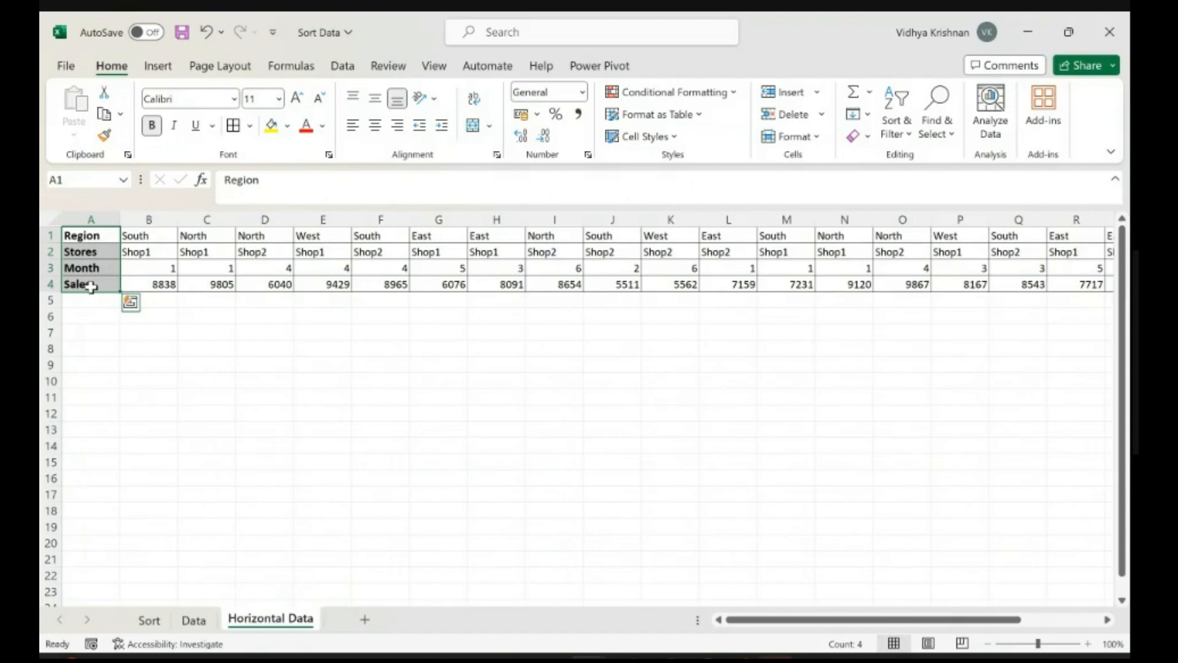
- Select the horizontal data from B1 to W4, leaving out the row labels in column A
click(154, 232)
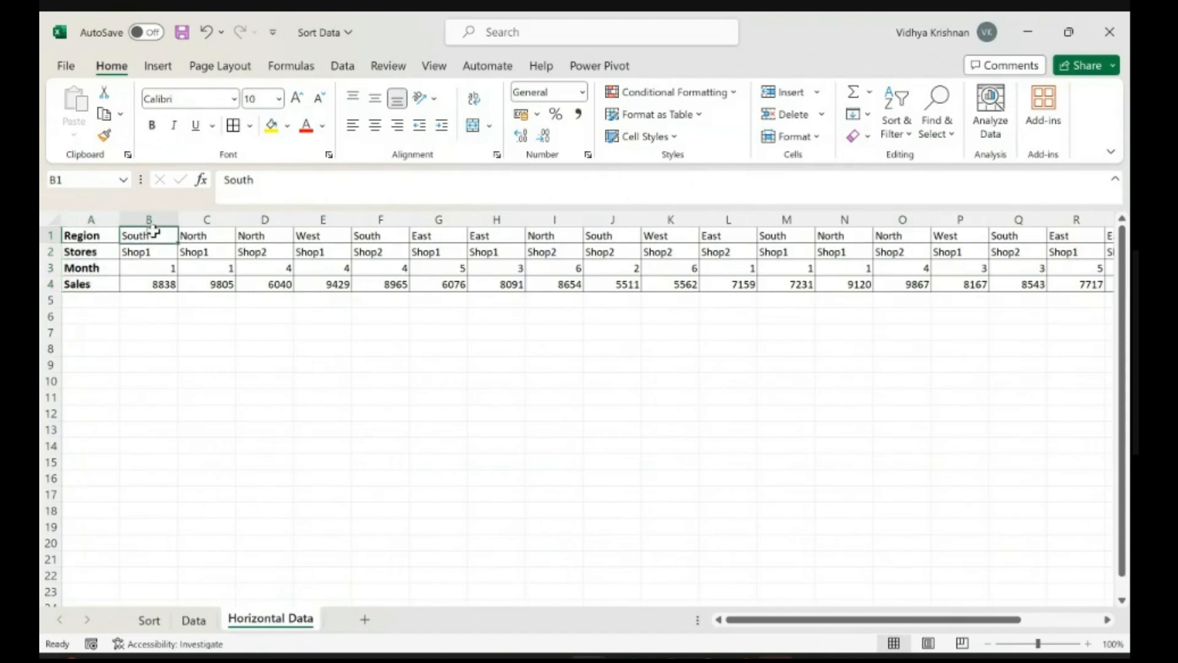
key(ctrl+shift+Down)
key(ctrl+shift+Right)
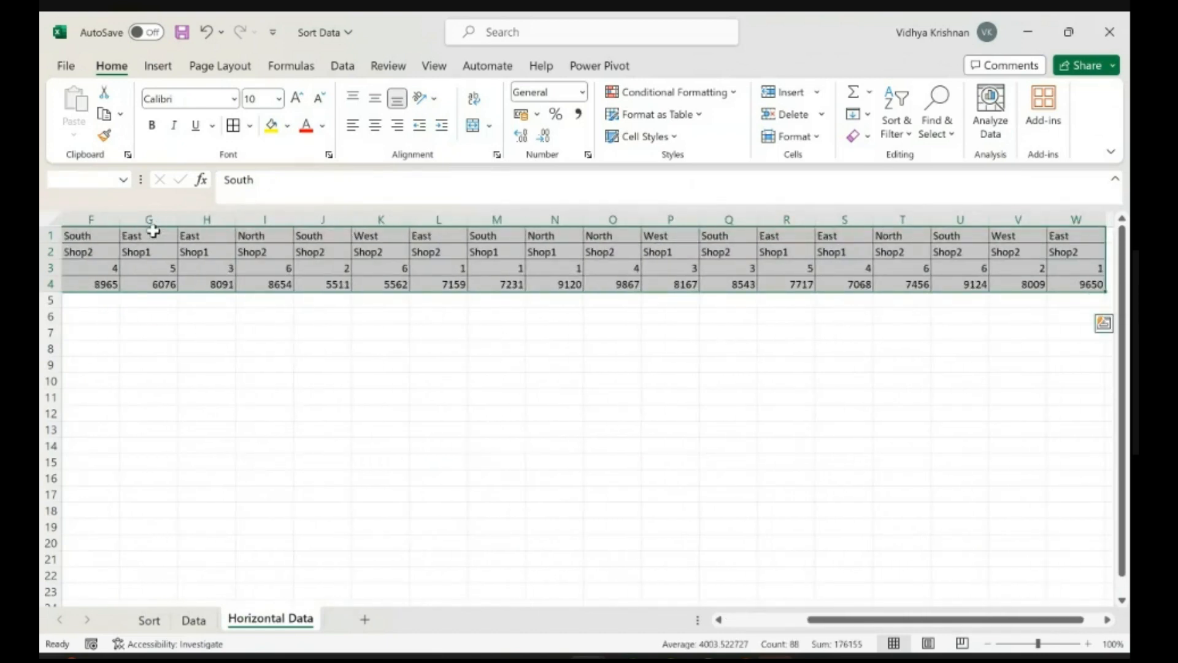
drag(867, 621, 755, 621)
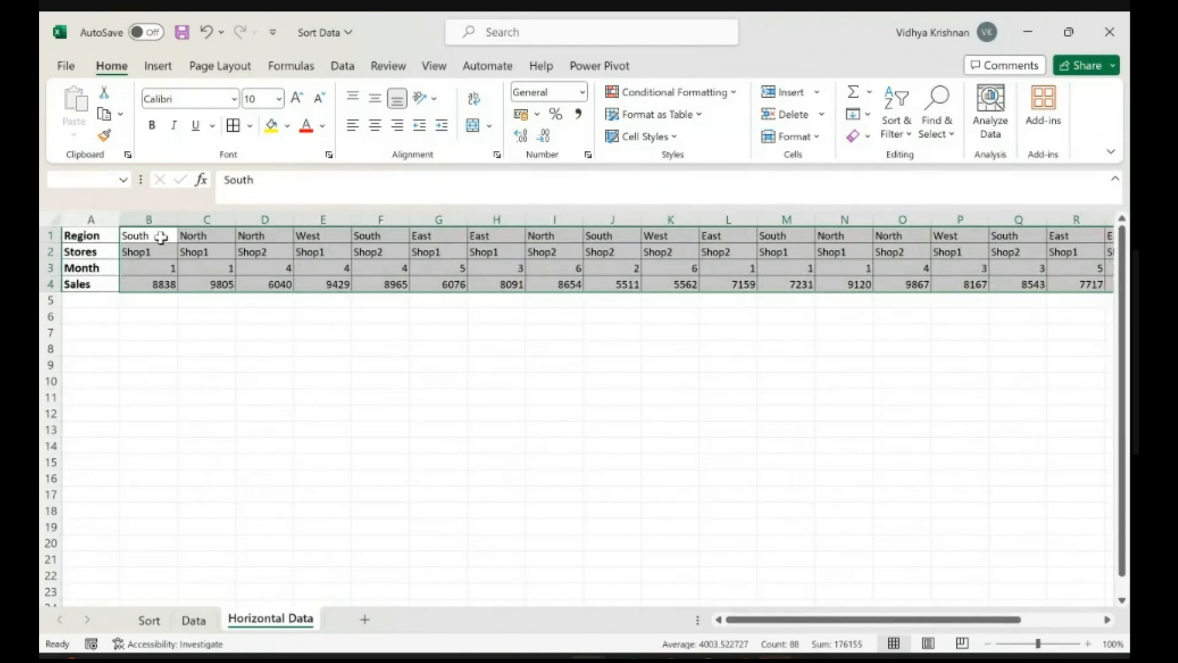
click(163, 236)
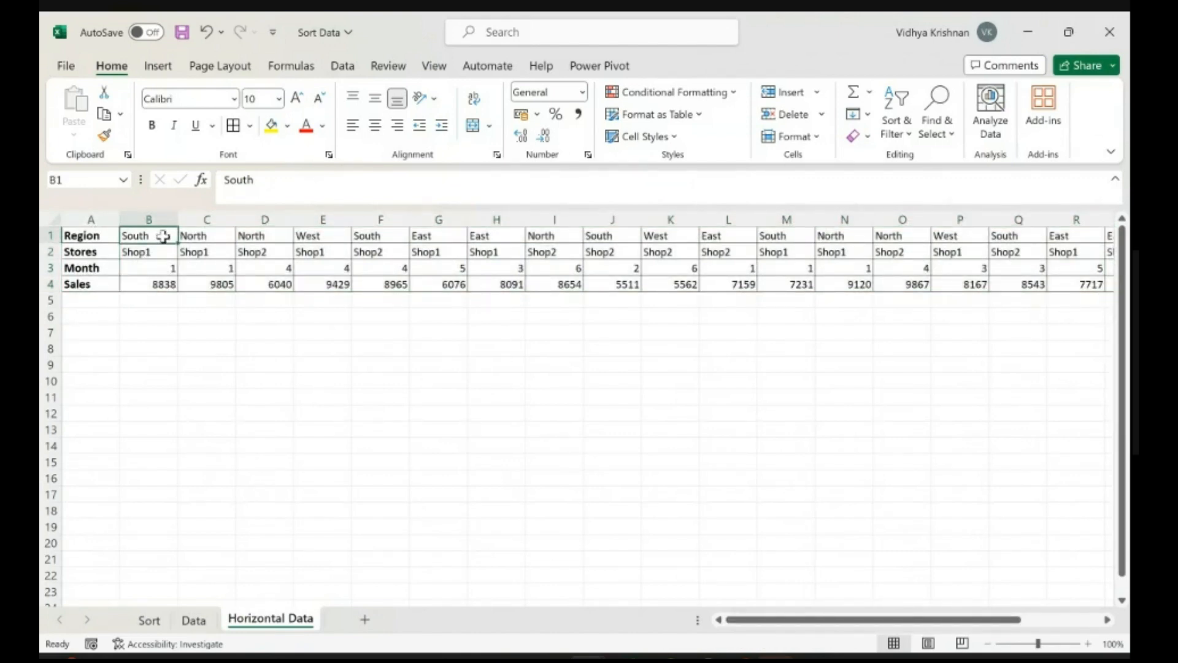
key(ctrl+shift+Down)
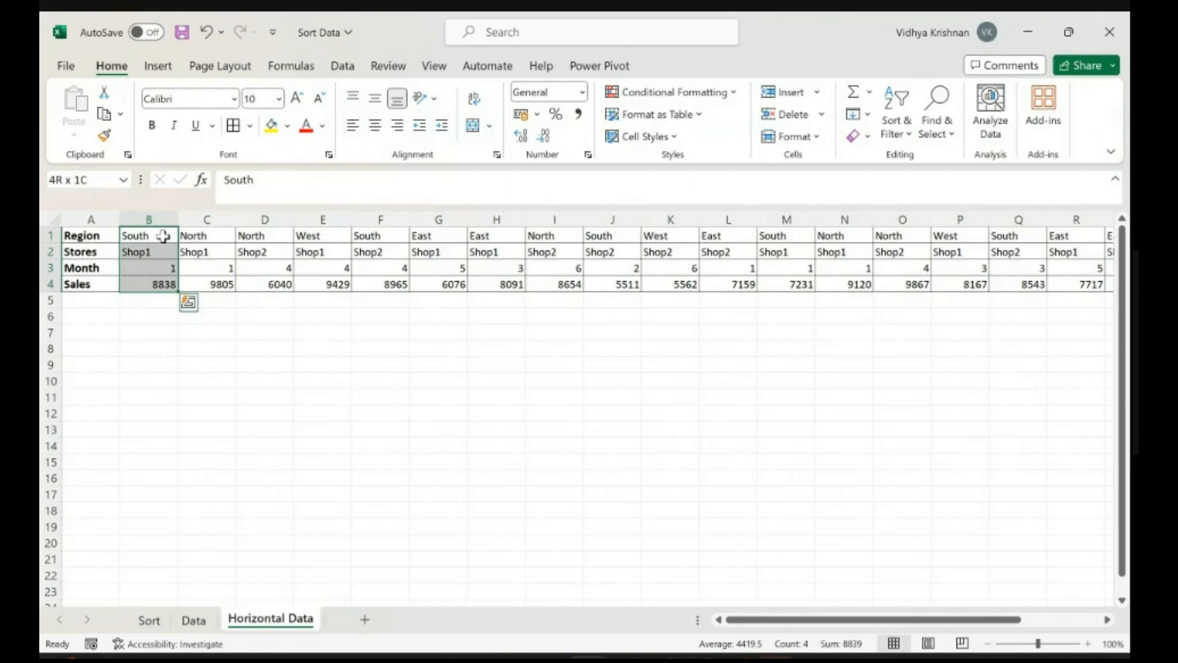
key(ctrl+shift+Right)
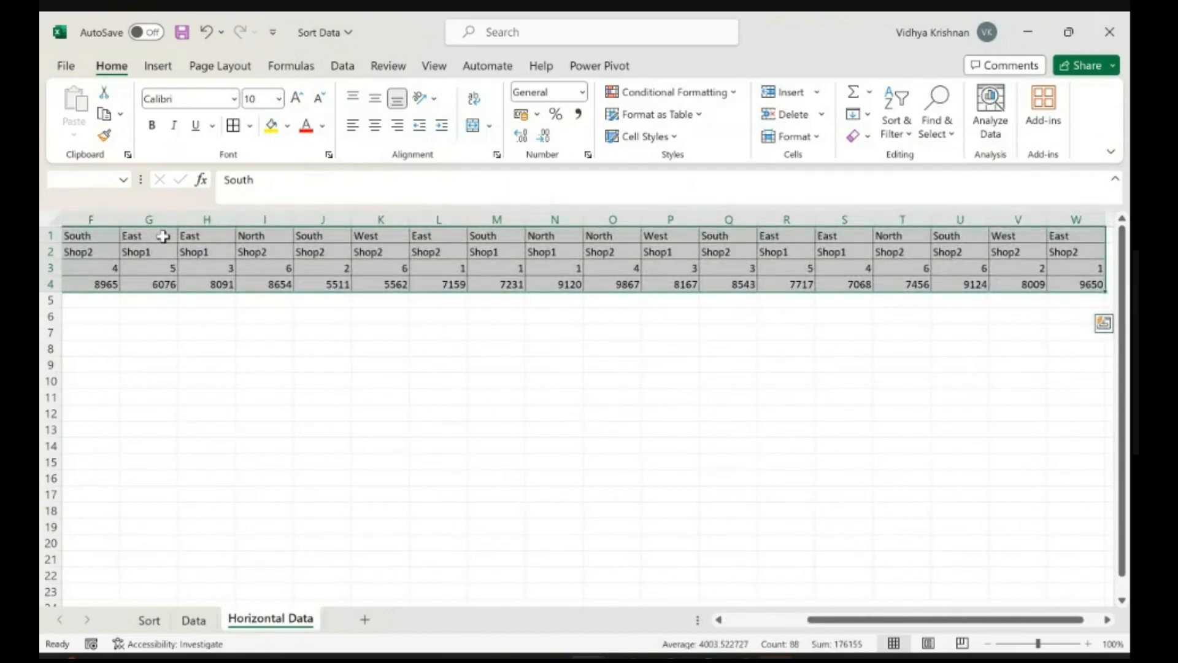
drag(822, 620, 706, 610)
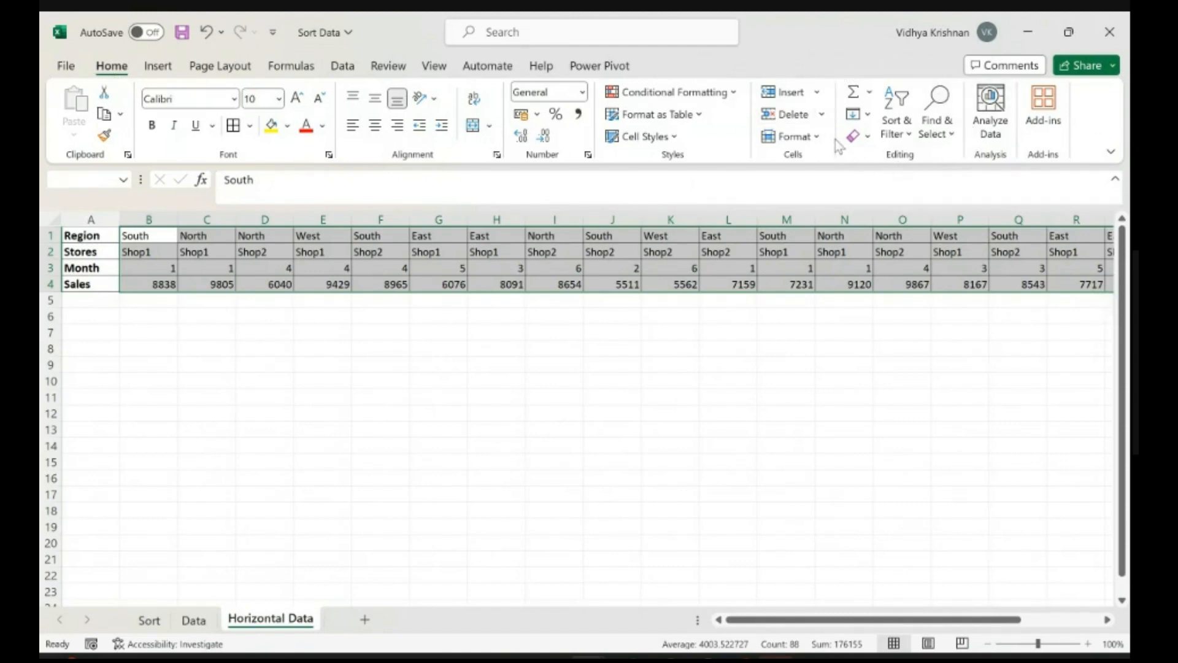
- Start a custom sort of the selected range and set its orientation to left to right
click(912, 136)
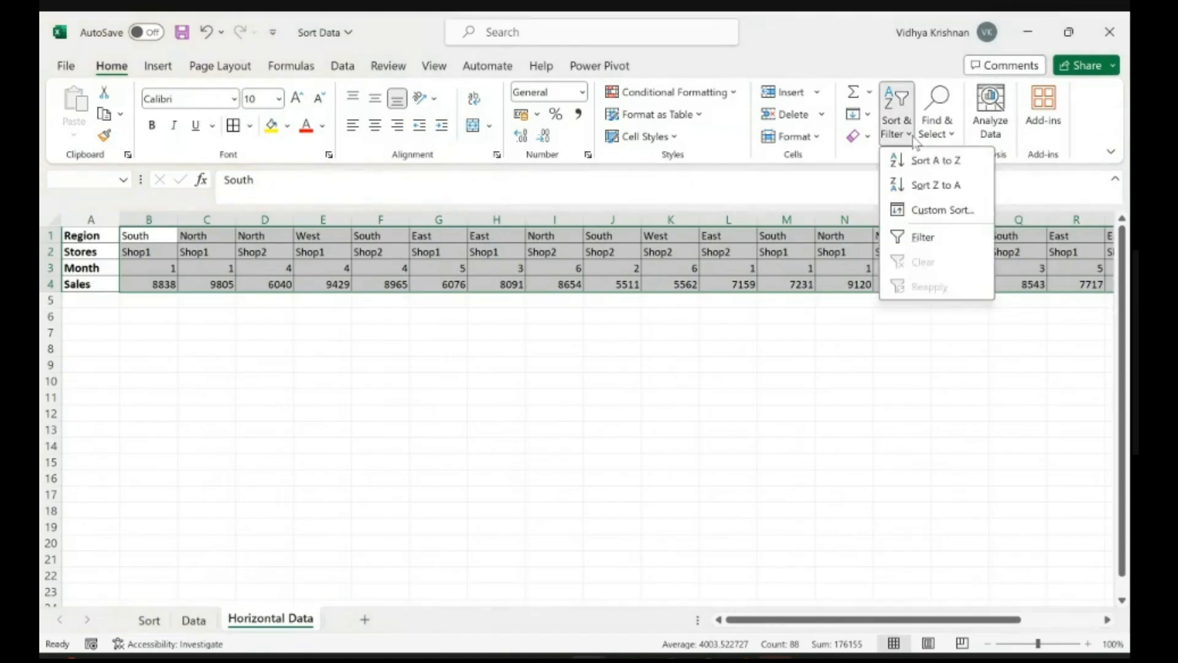
click(919, 216)
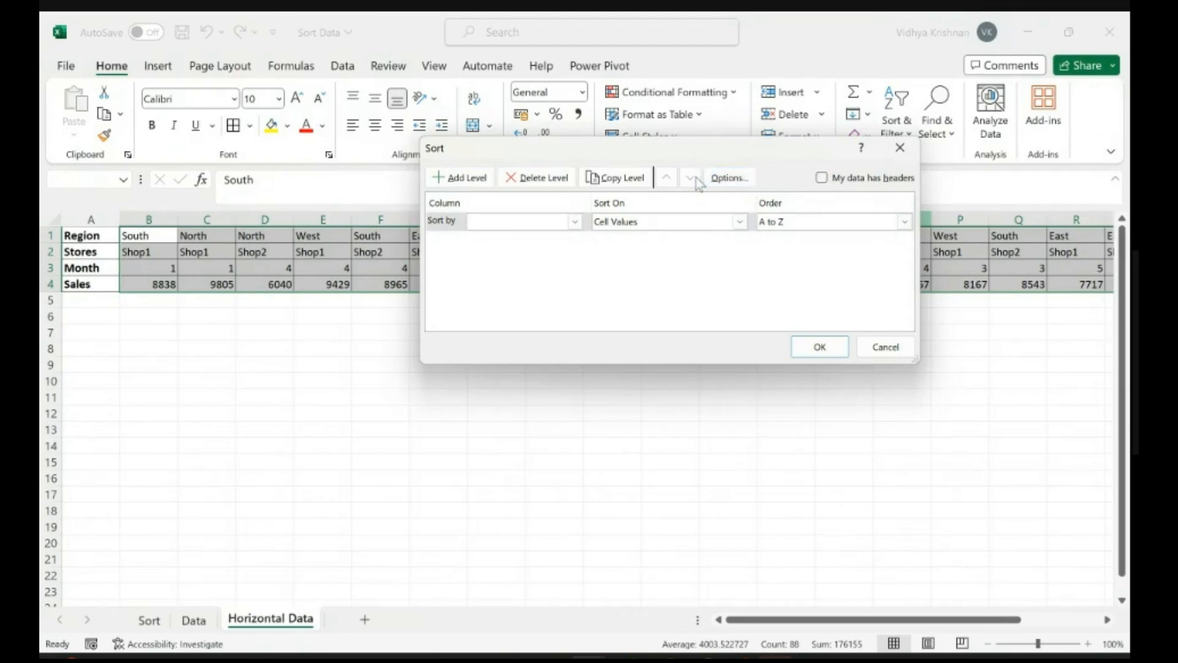
click(740, 182)
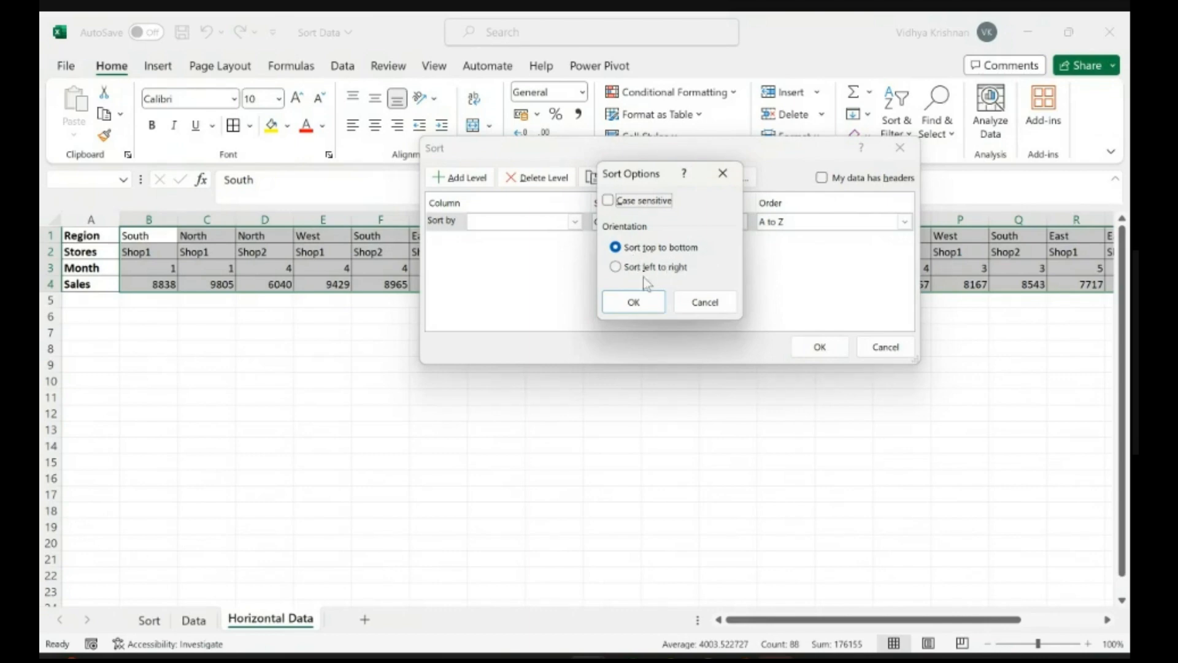
click(617, 269)
click(633, 302)
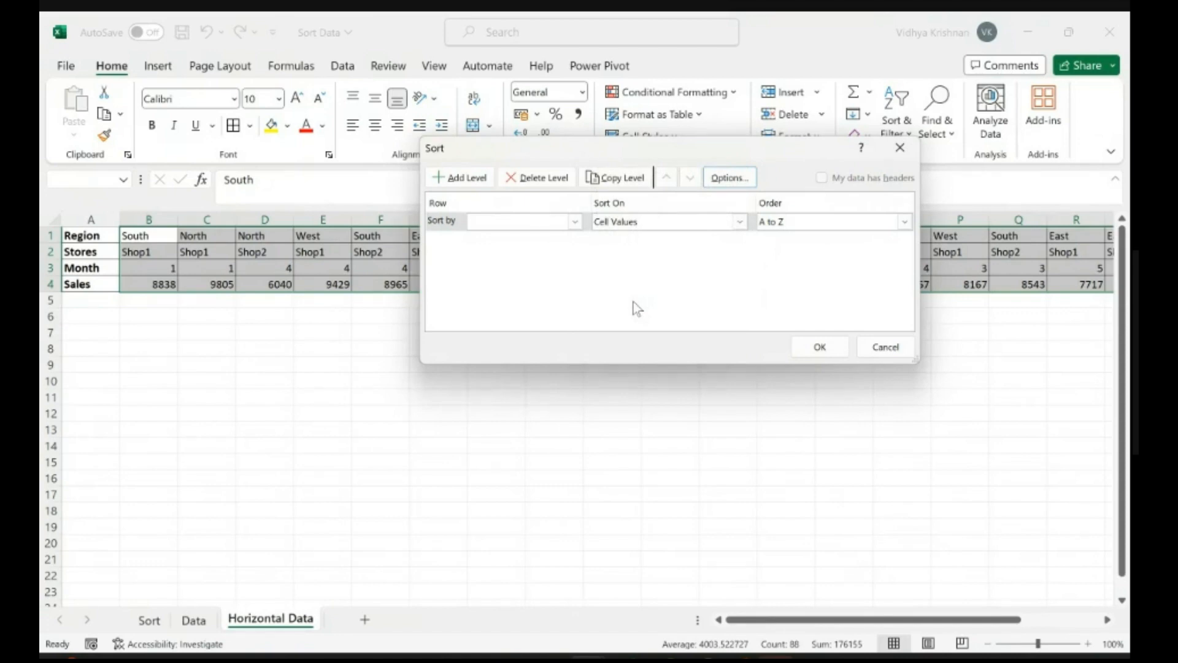
- Define three sort levels on cell values: Row 1 A to Z, Row 2 A to Z, and Row 3 Smallest to Largest
click(575, 222)
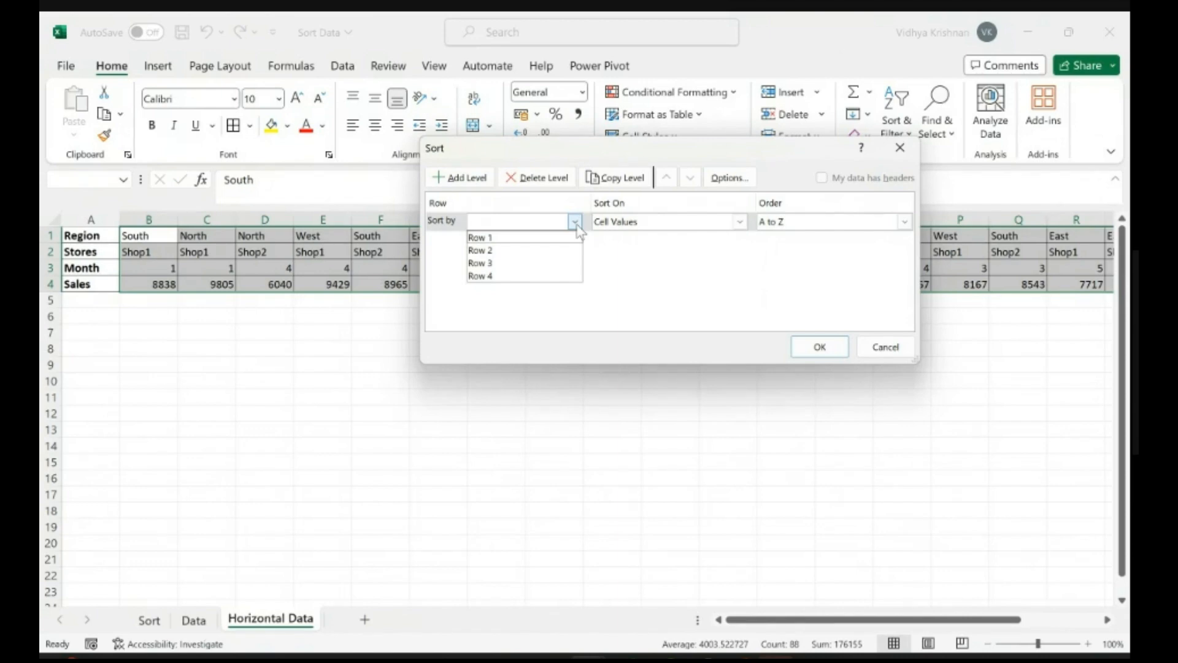
click(545, 239)
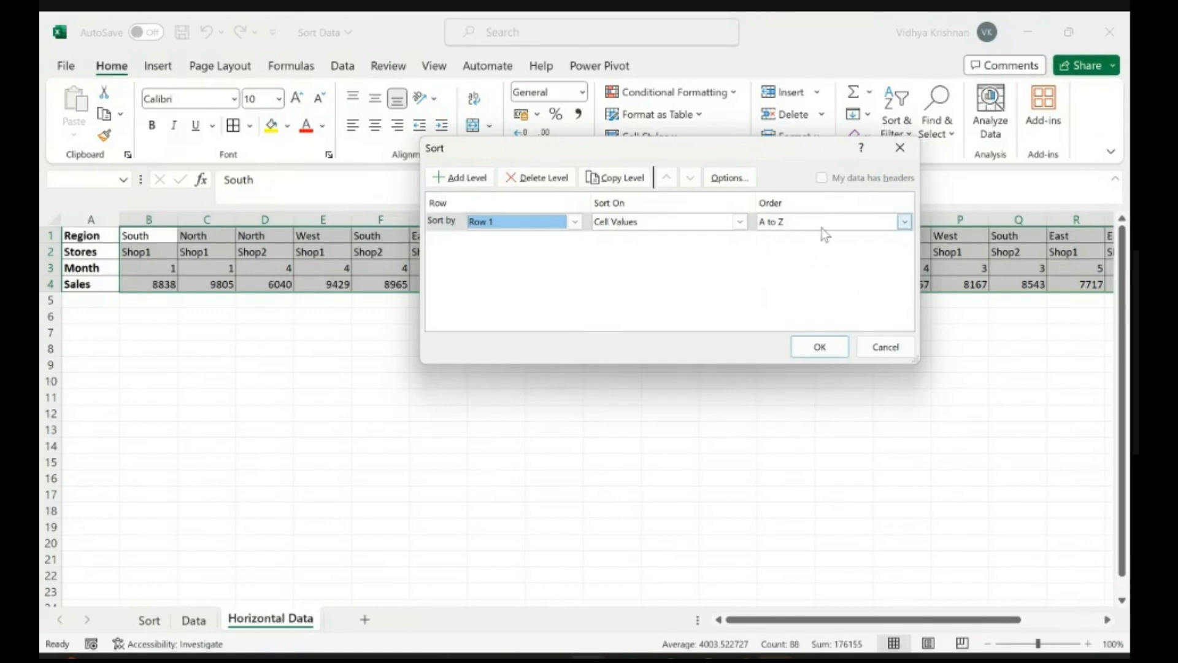
click(462, 177)
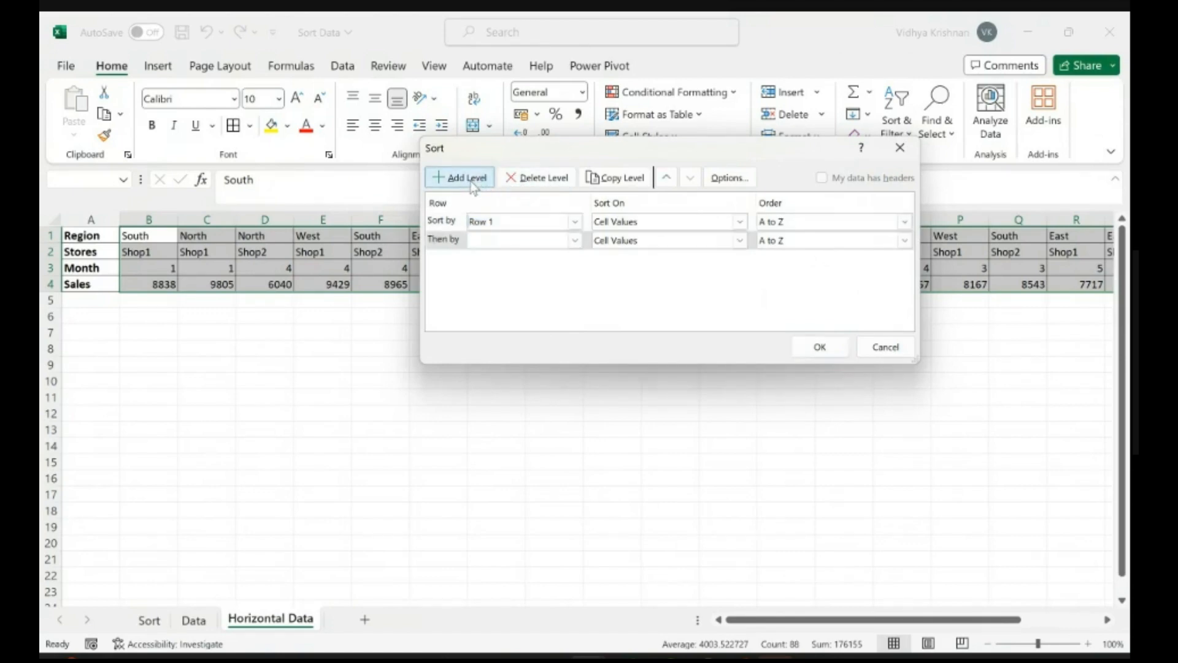
click(577, 240)
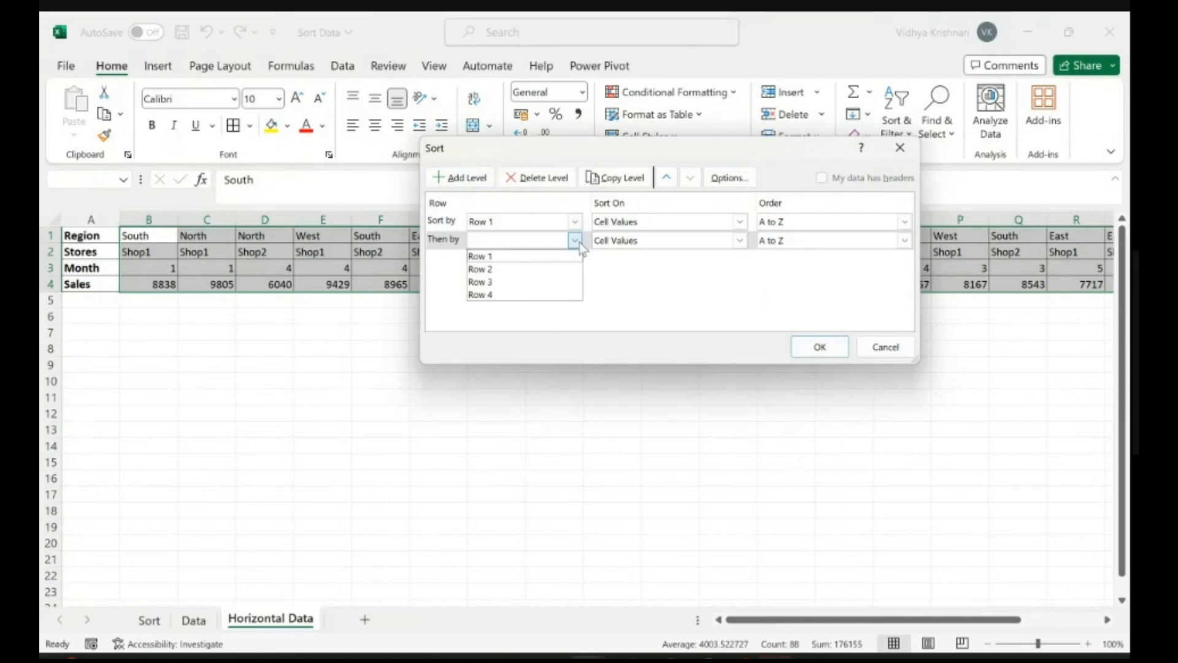
click(557, 270)
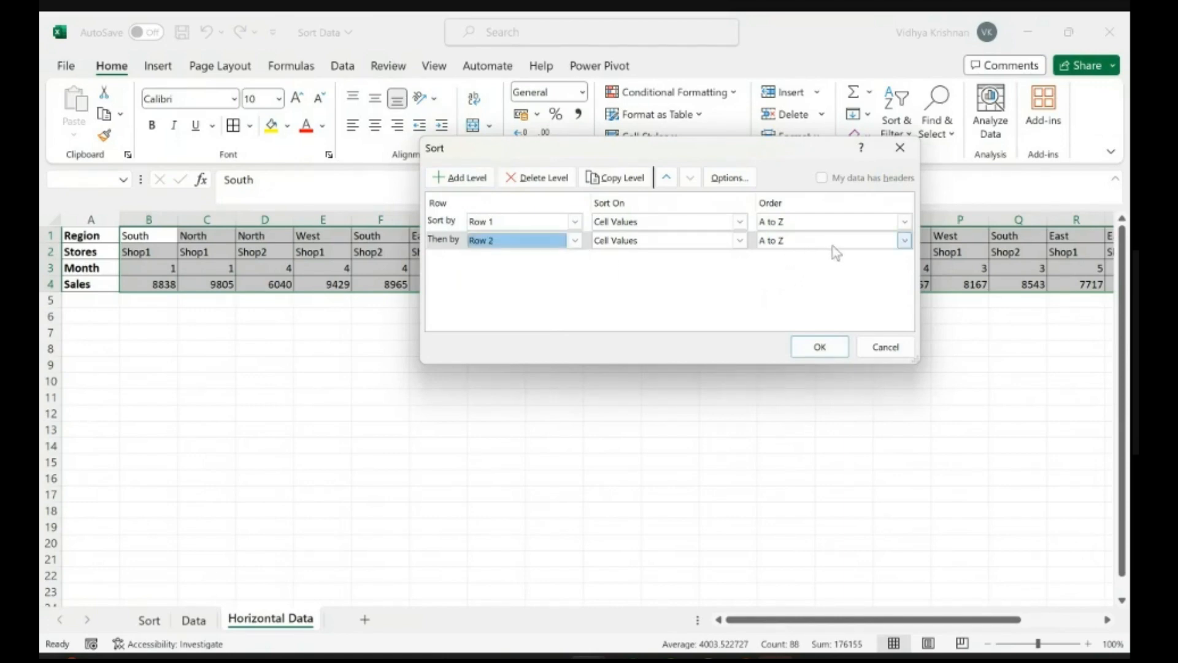
click(461, 181)
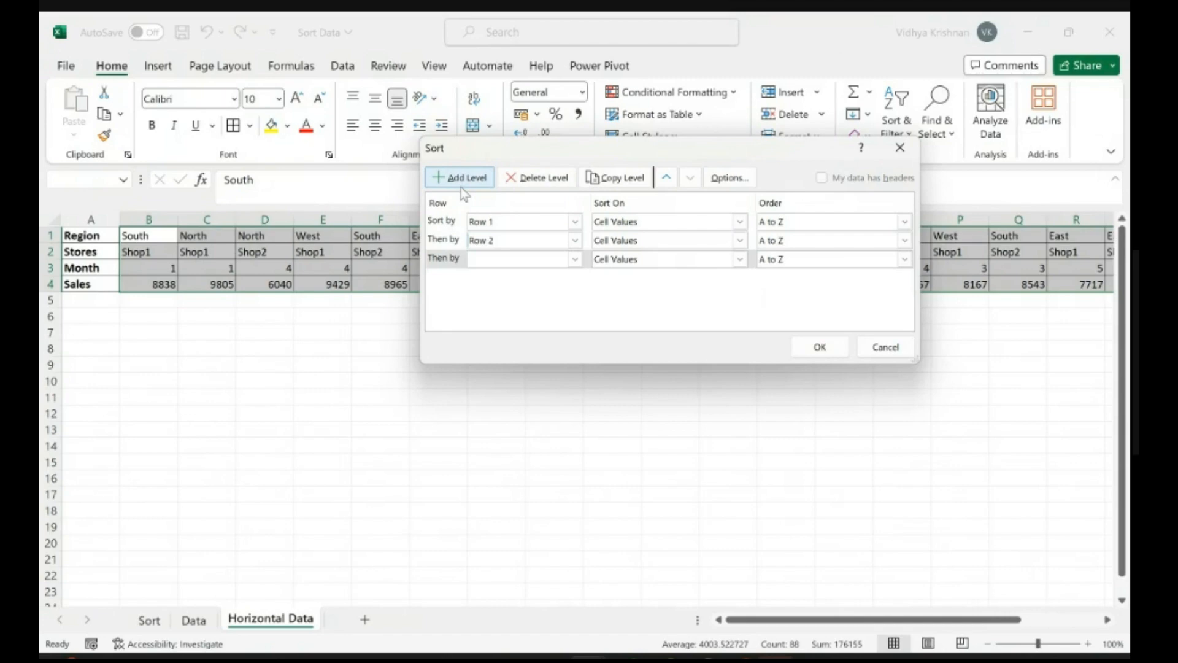
click(576, 257)
click(538, 298)
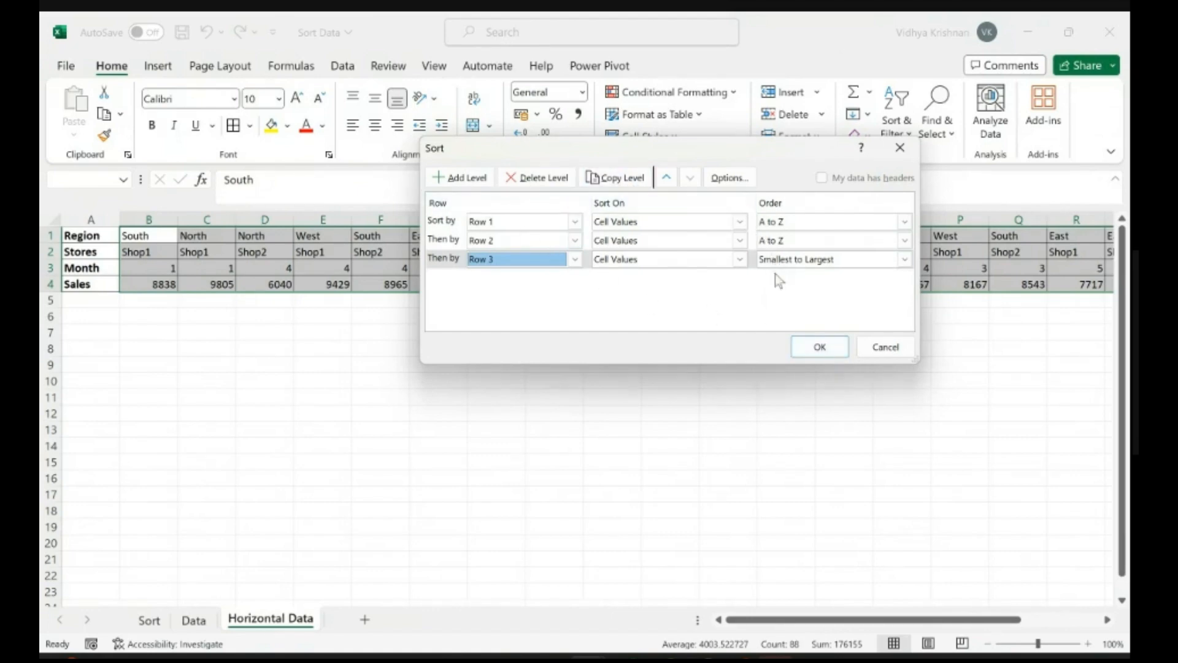
- Recheck the left-to-right orientation and try changing the priority of the Row 3 sort level
click(733, 183)
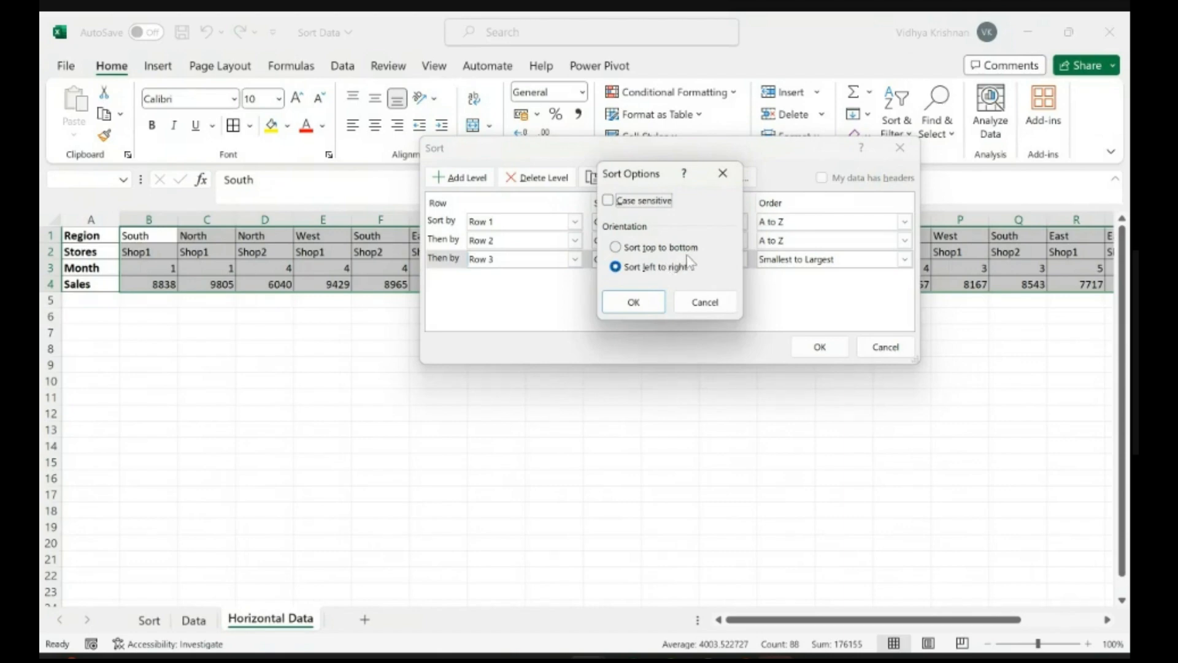
click(646, 302)
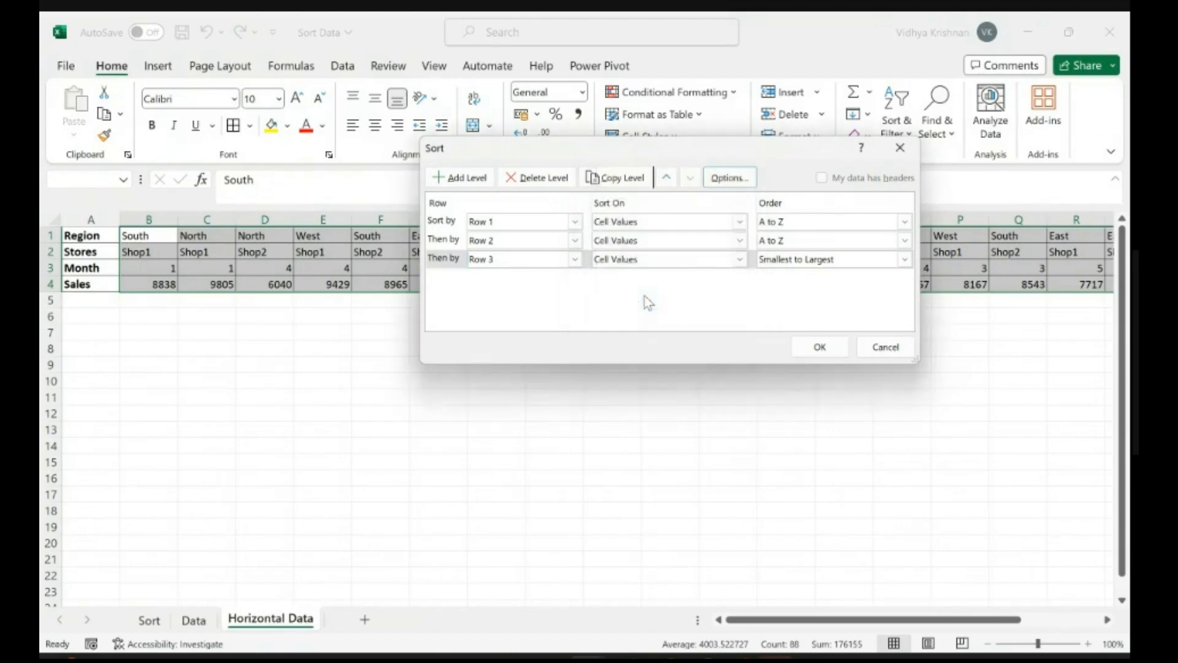
click(667, 178)
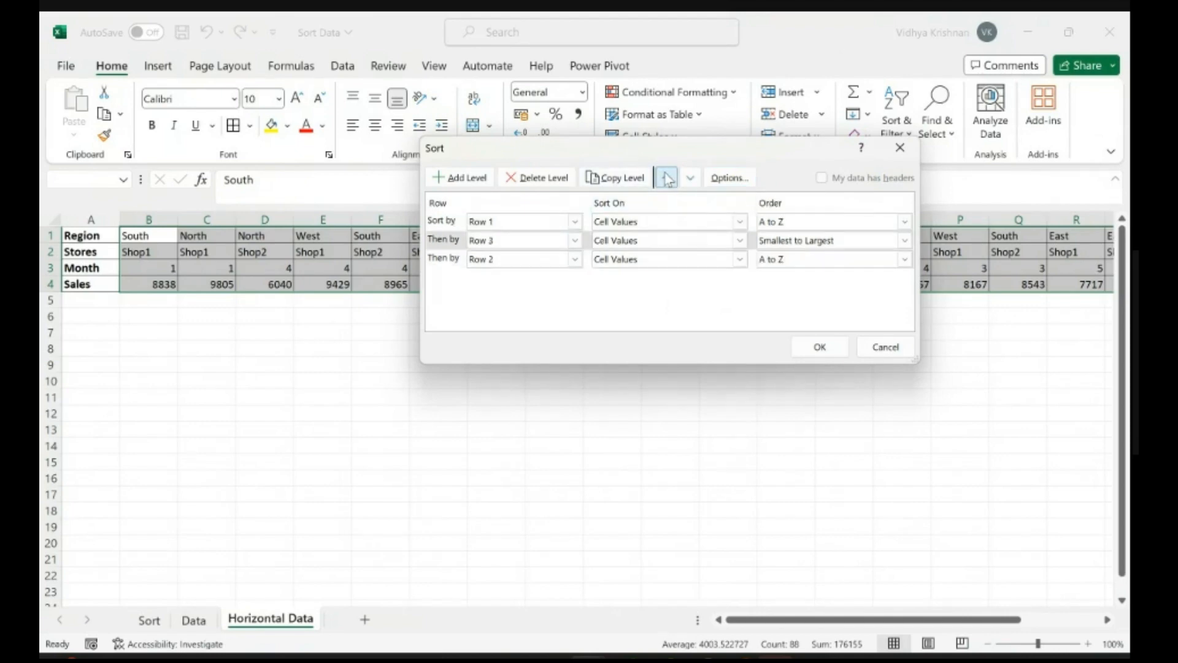
click(667, 178)
click(689, 178)
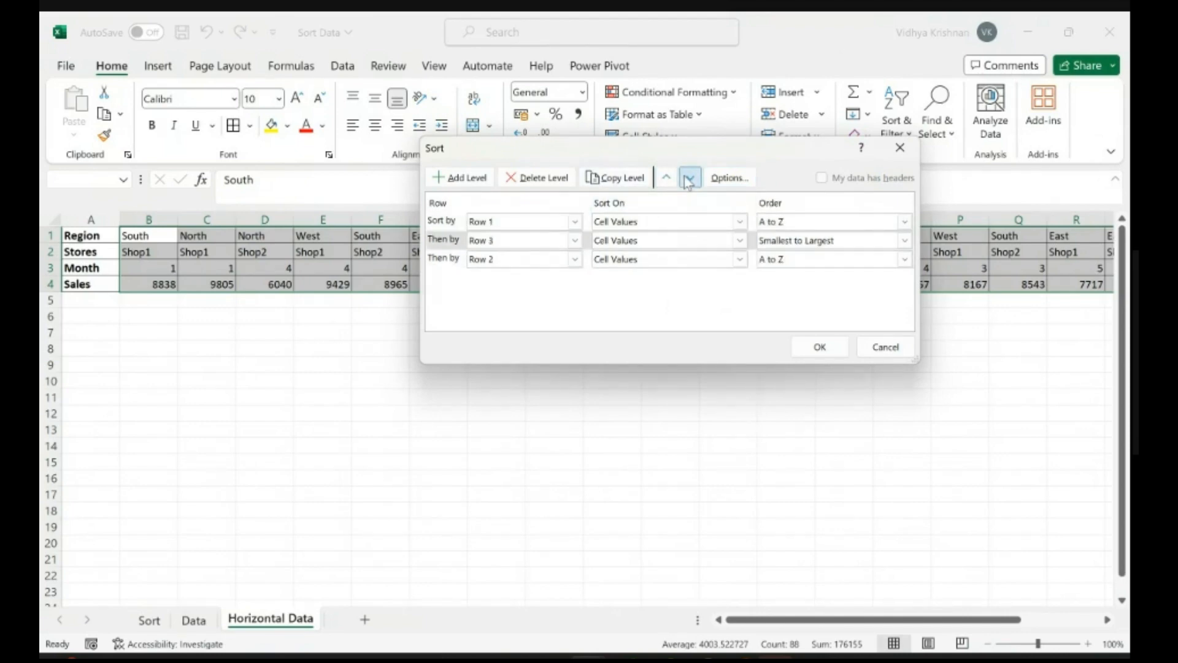
click(689, 178)
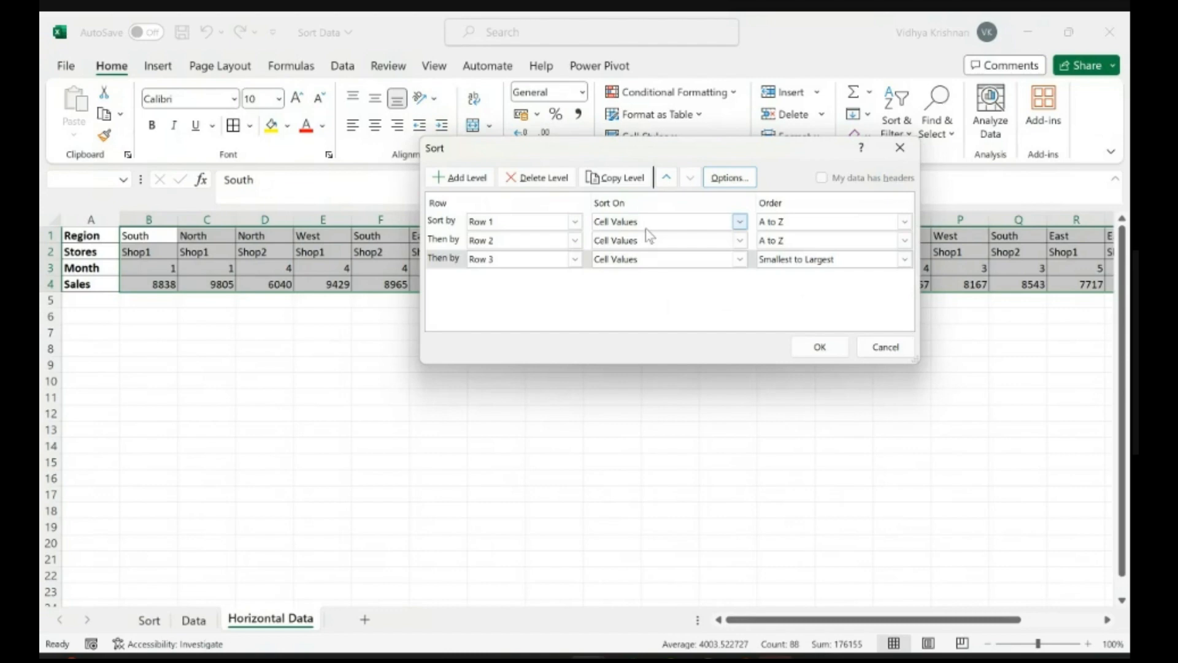
- Apply the three-level sort and check the order of the Region, Stores and Month rows for the East columns
click(816, 345)
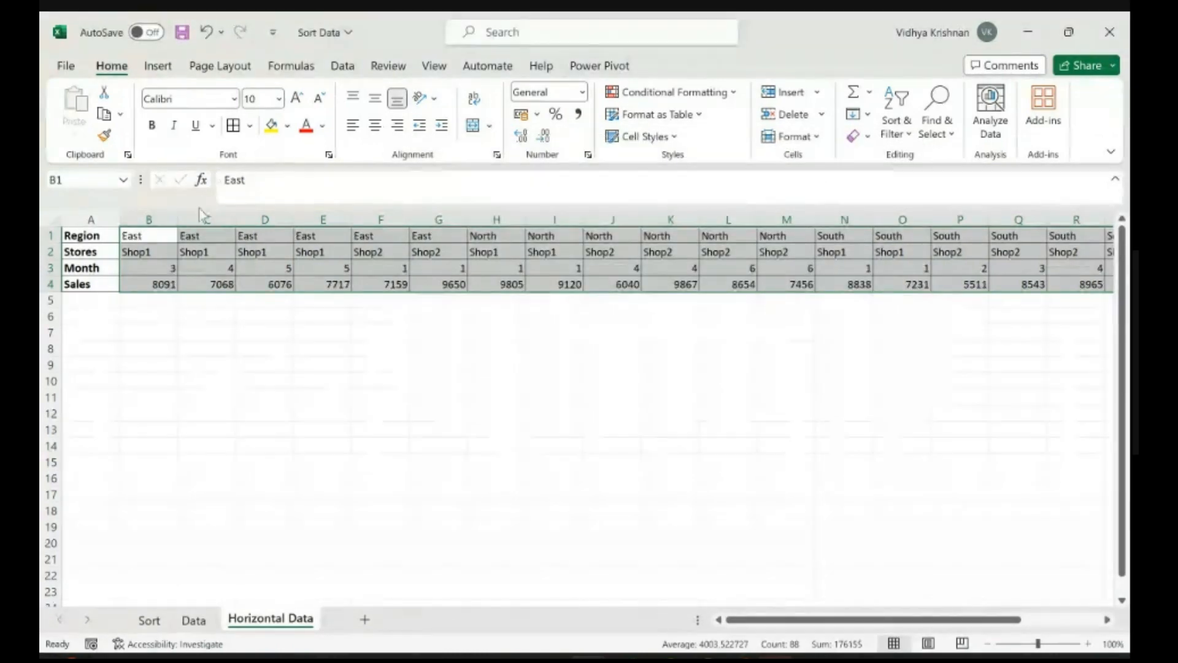
click(146, 233)
drag(146, 234, 424, 233)
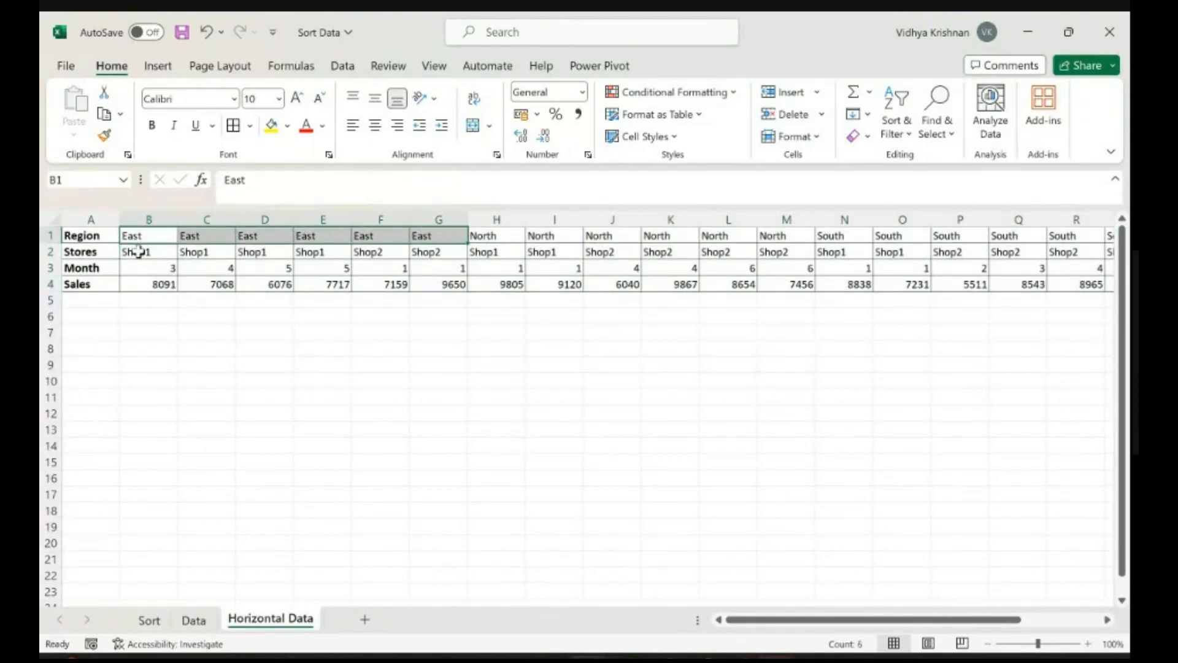
drag(137, 249, 436, 252)
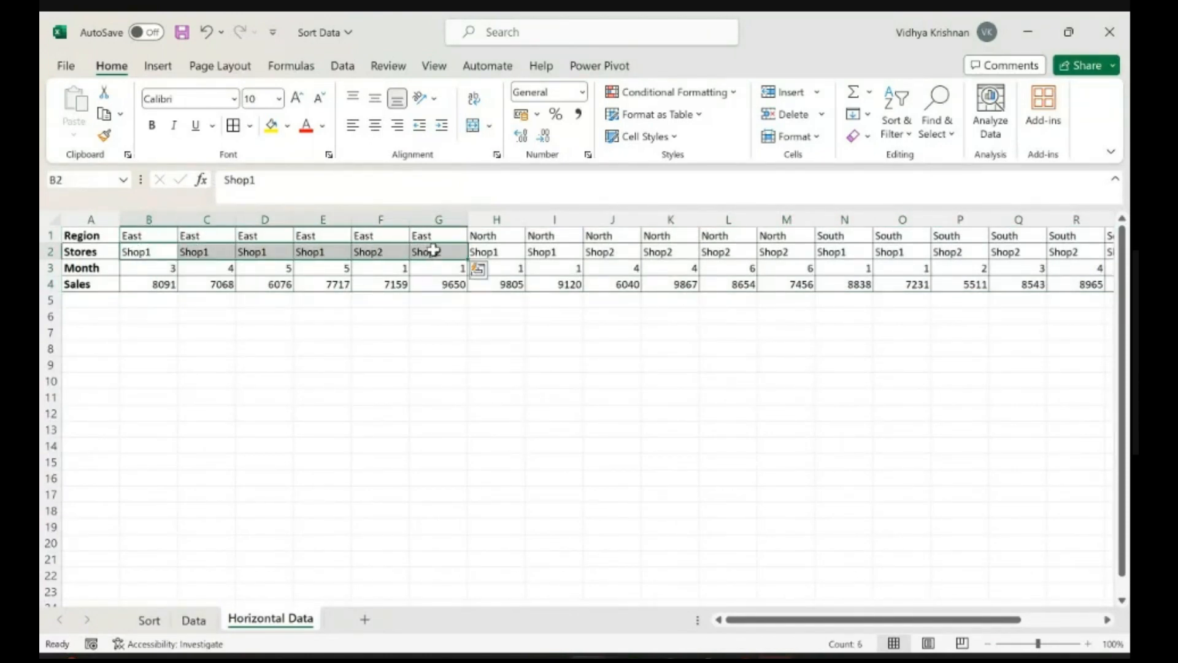
drag(164, 268, 281, 271)
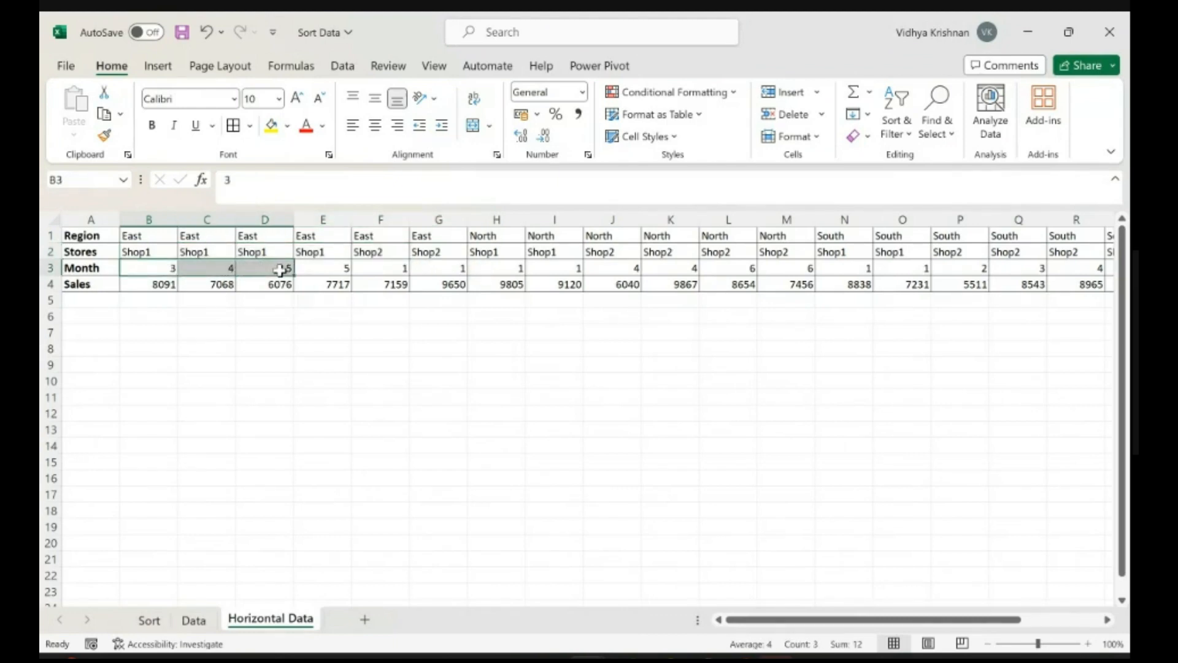
click(291, 349)
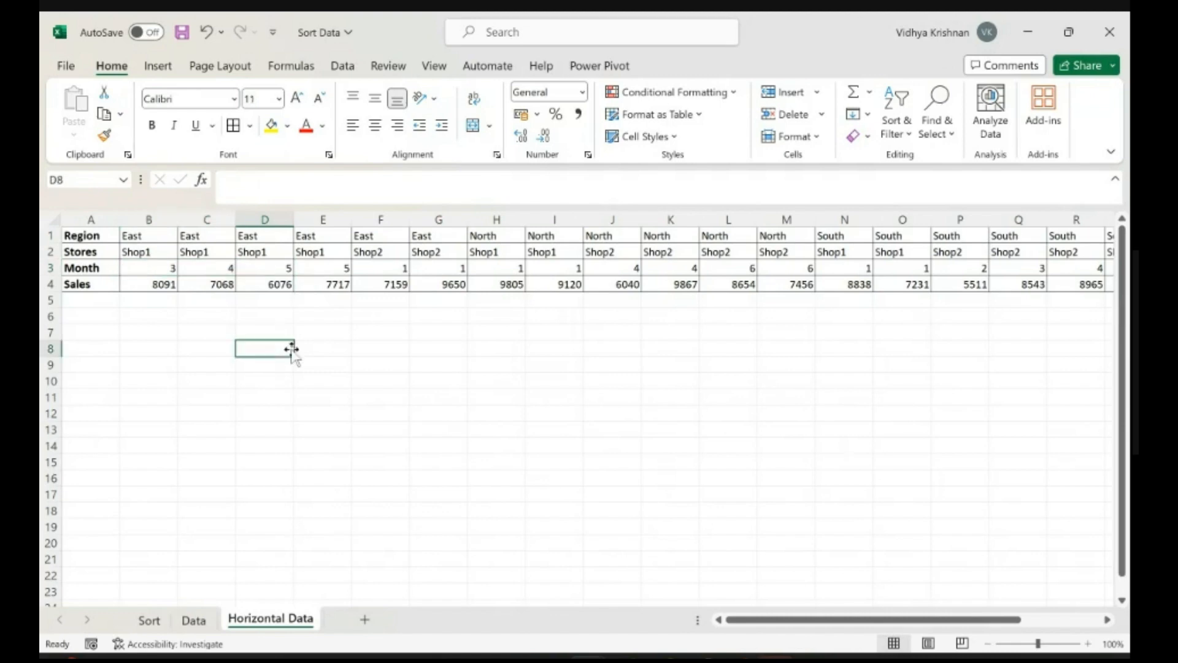